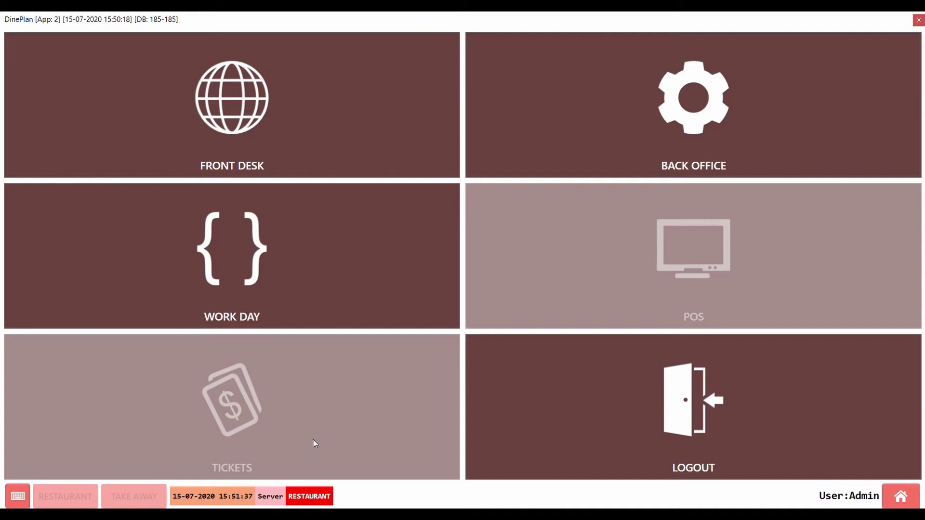
Step: Start a new work day for 15-07-2020 from the Work Day screen and acknowledge the confirmation
left_click(329, 244)
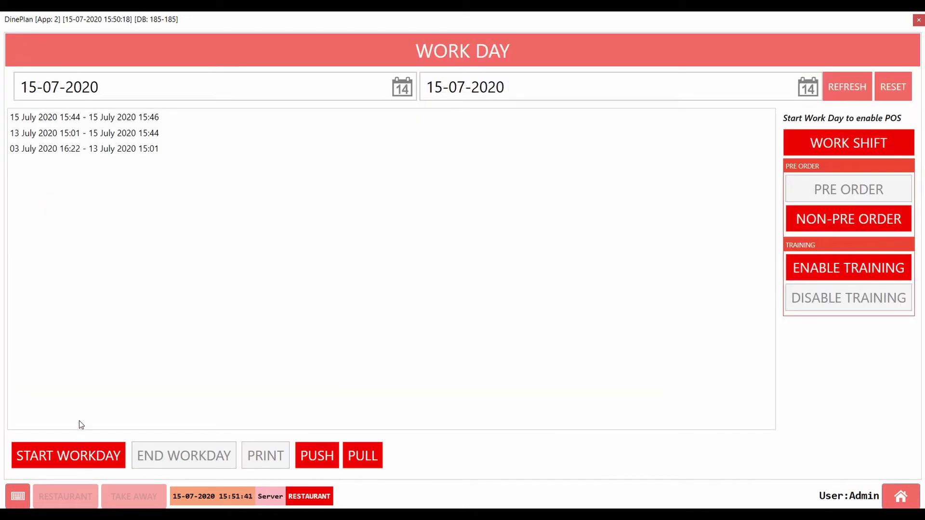
left_click(86, 459)
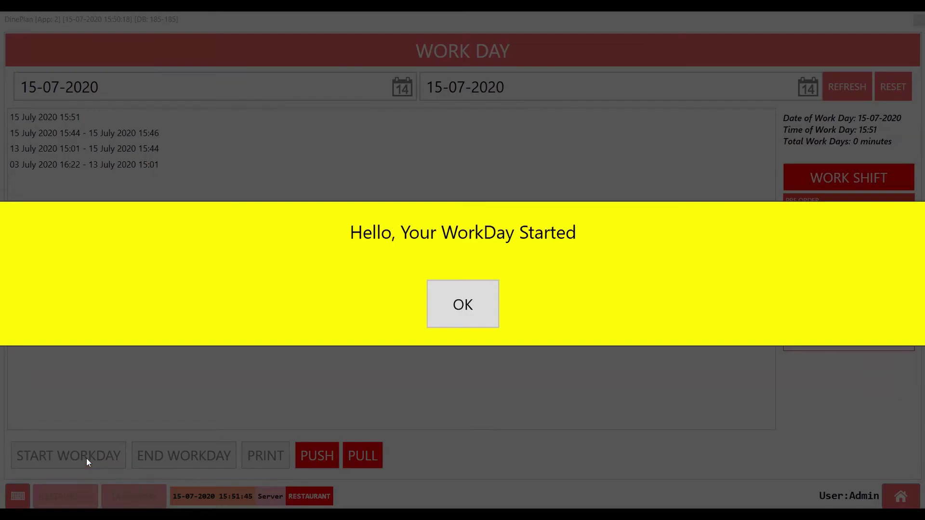
left_click(464, 308)
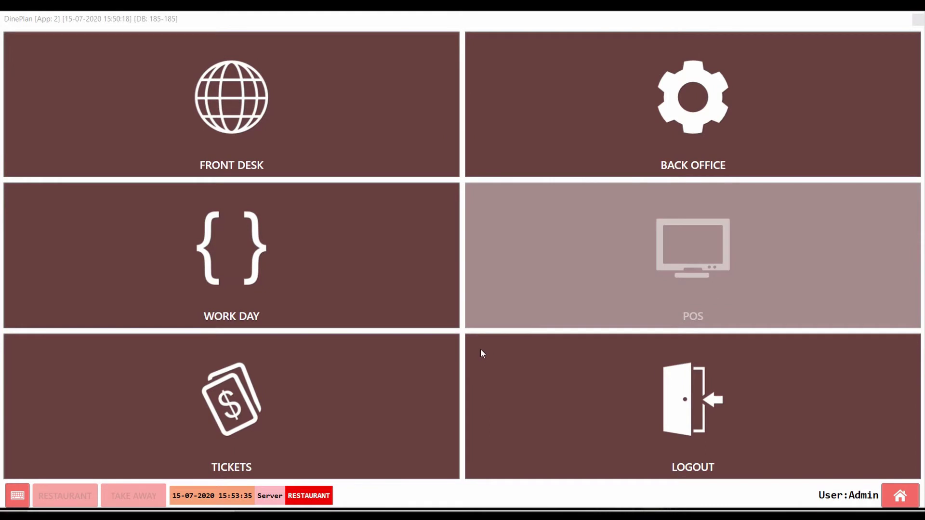
Step: Start a new work shift with 100 opening cash and acknowledge the shift-started message
left_click(333, 274)
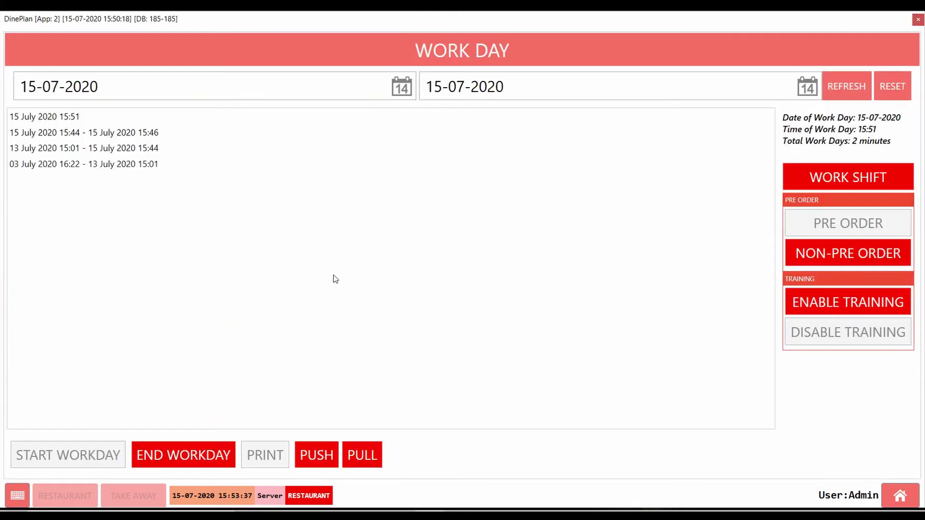
left_click(825, 179)
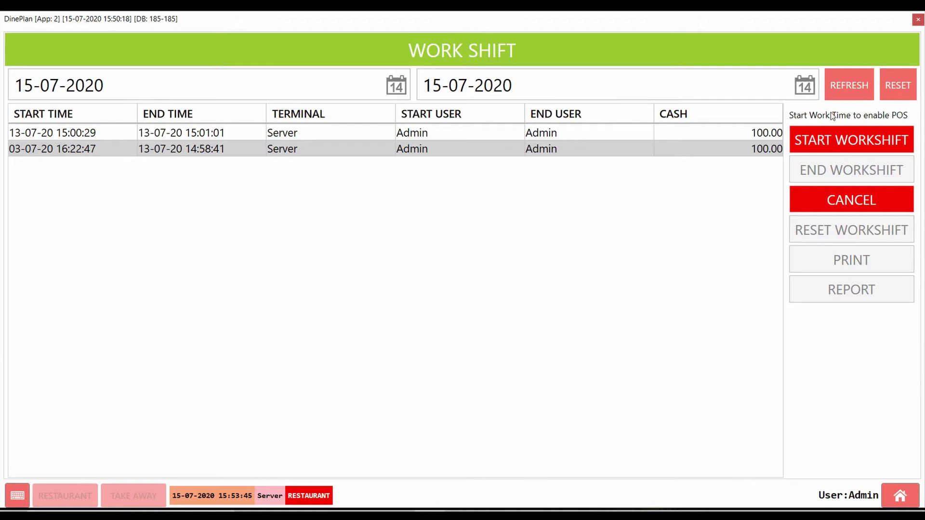
left_click(833, 141)
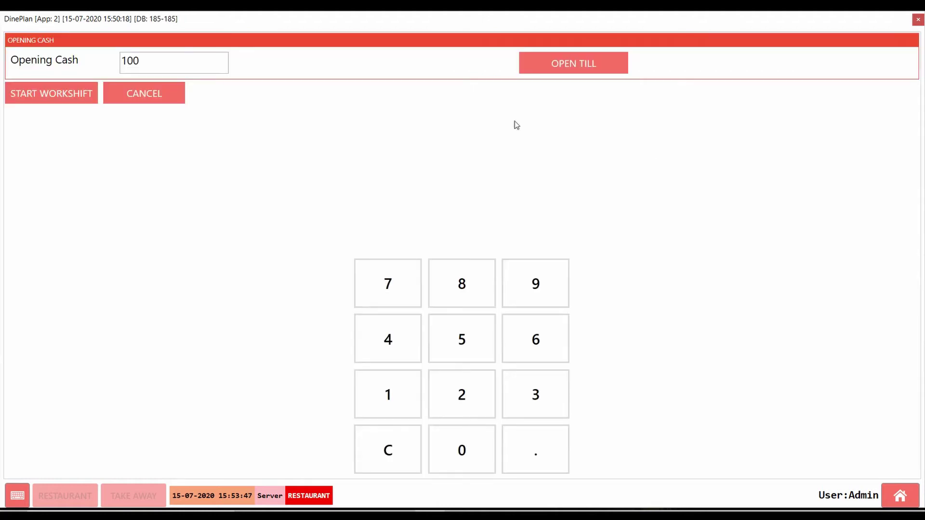
left_click(179, 59)
left_click(39, 102)
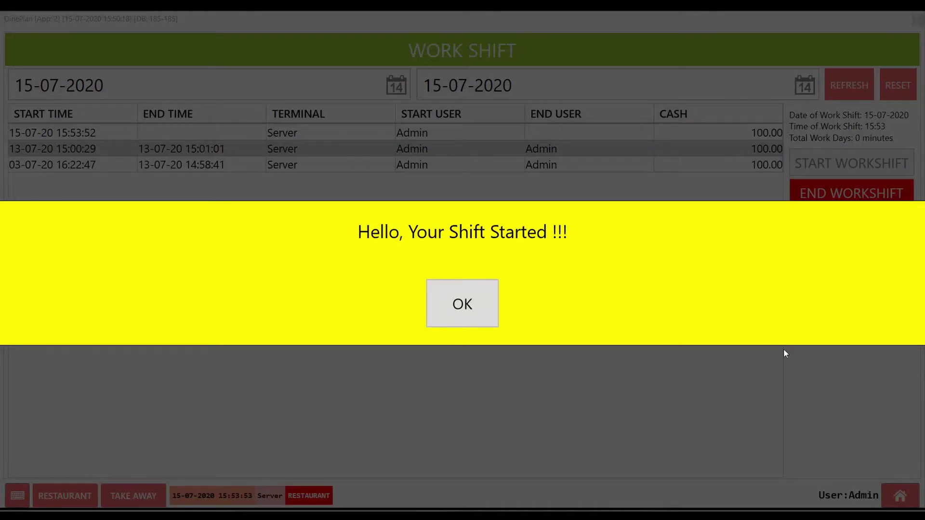
left_click(472, 312)
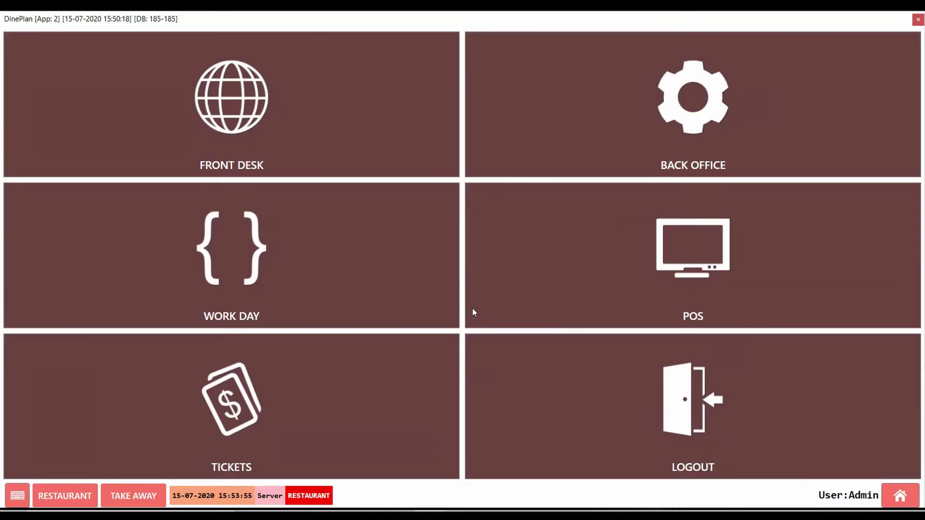
left_click(730, 237)
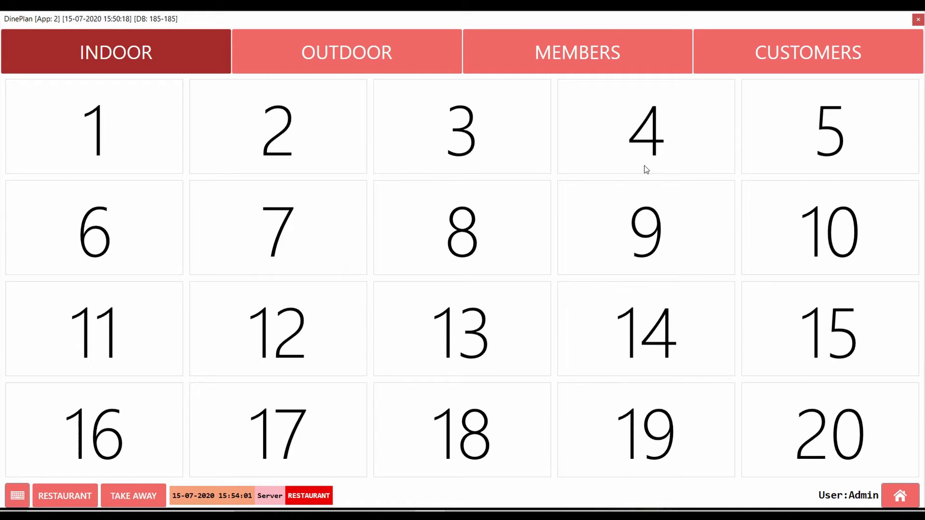
left_click(900, 497)
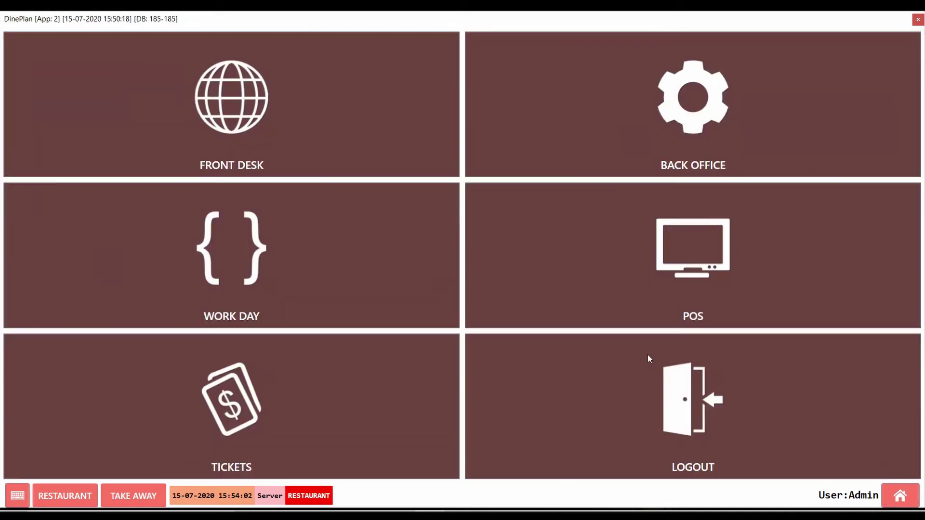
left_click(211, 413)
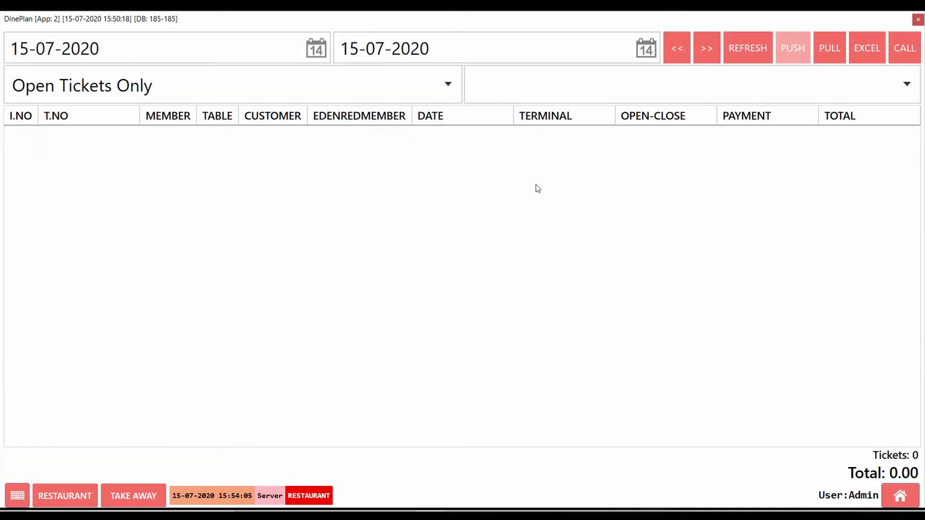
left_click(418, 88)
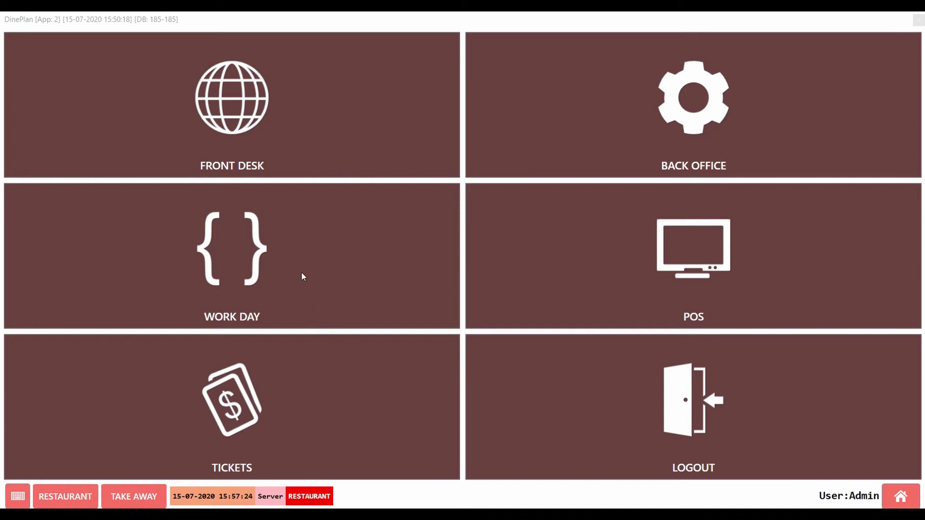
Step: Confirm ending the work shift and enter 1000 as the closing Cash amount
left_click(290, 284)
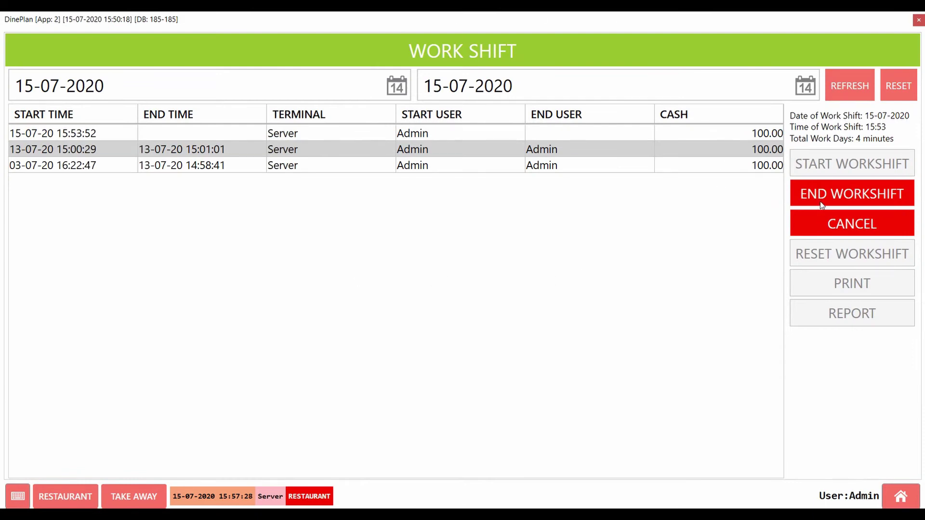
left_click(856, 202)
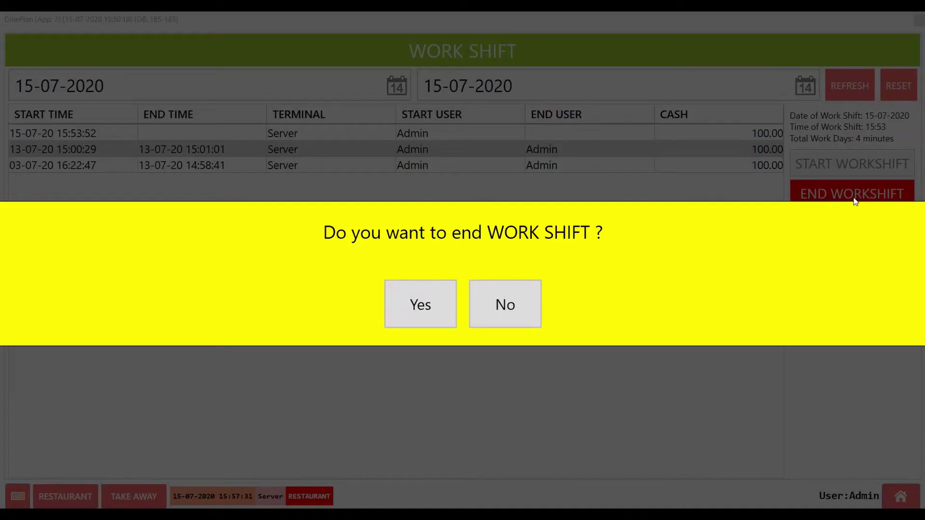
left_click(411, 314)
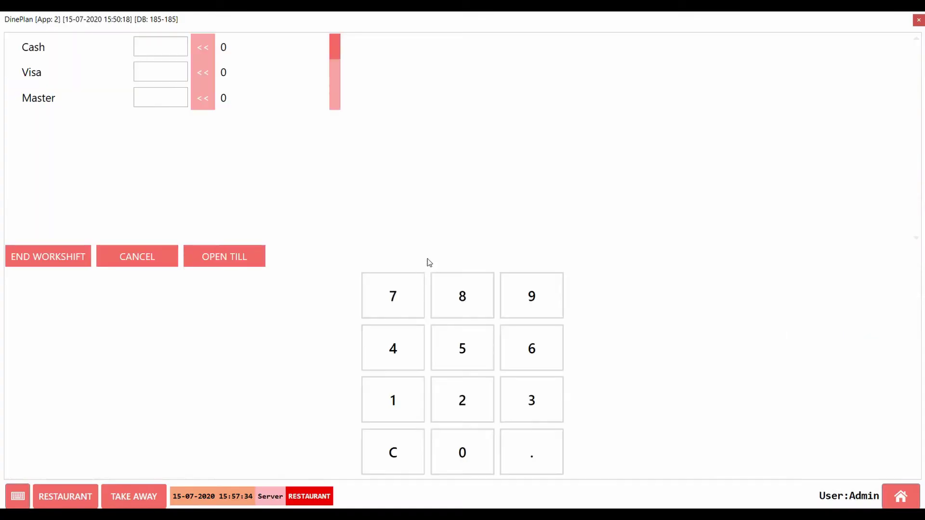
left_click(154, 46)
type("1000")
Step: Count one 1000 note and two 50 notes in the cash denomination, then end the work shift
left_click(335, 46)
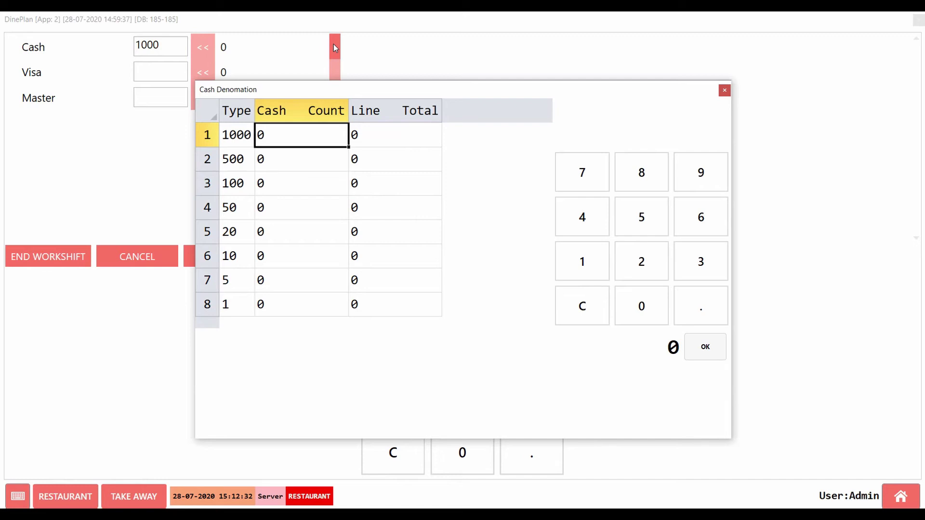
left_click(575, 267)
left_click(321, 203)
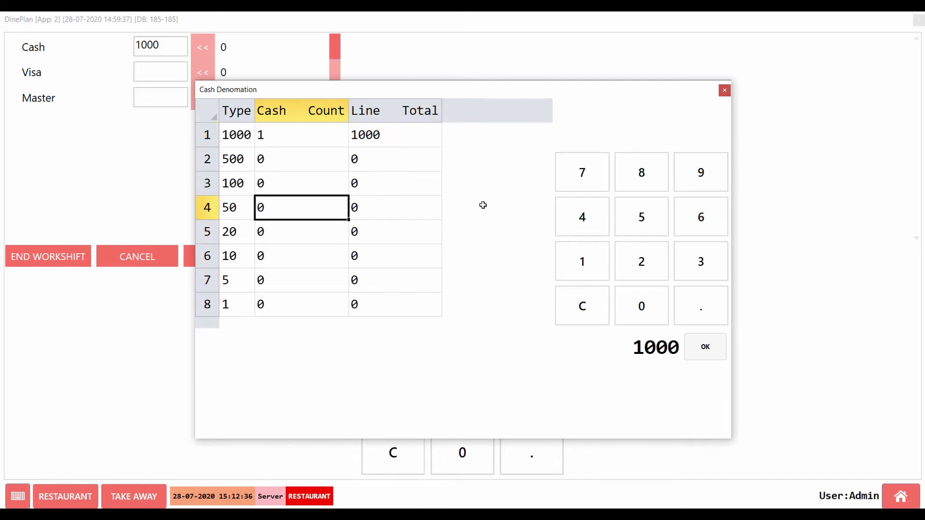
left_click(634, 265)
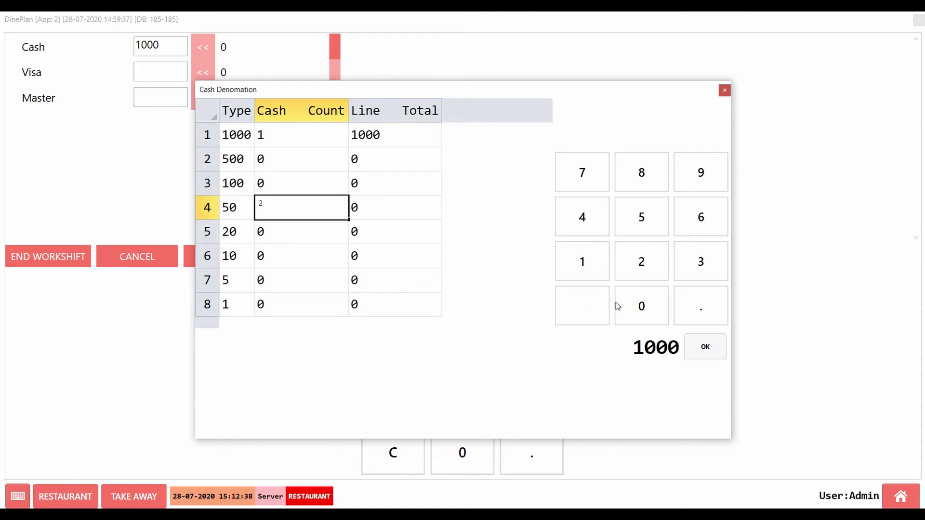
left_click(706, 347)
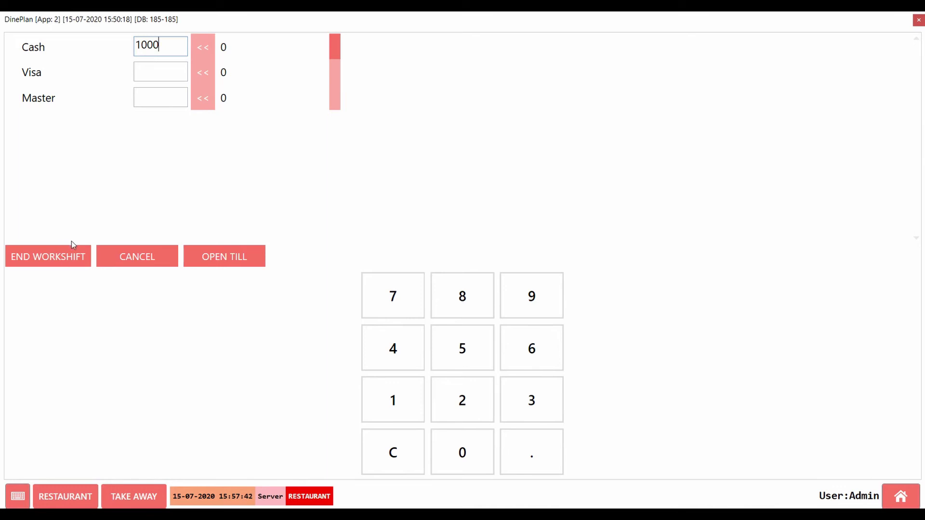
left_click(69, 257)
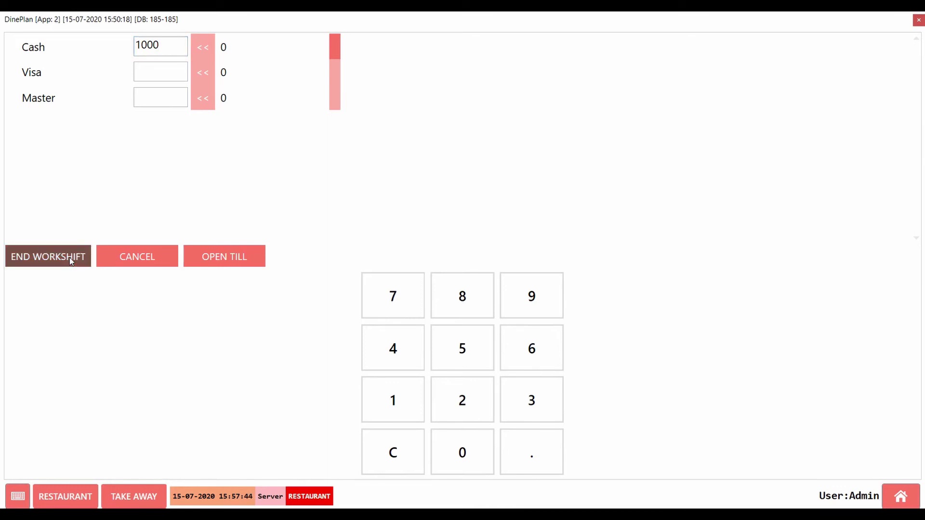
left_click(446, 310)
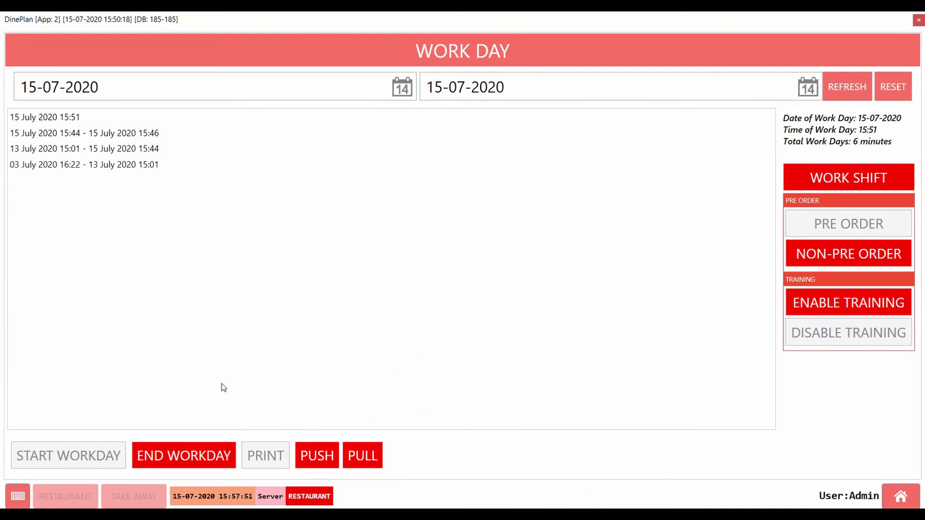
Step: End today's work day, logged 15 July 2020 15:51 to 15:57, and dismiss the notice
left_click(217, 463)
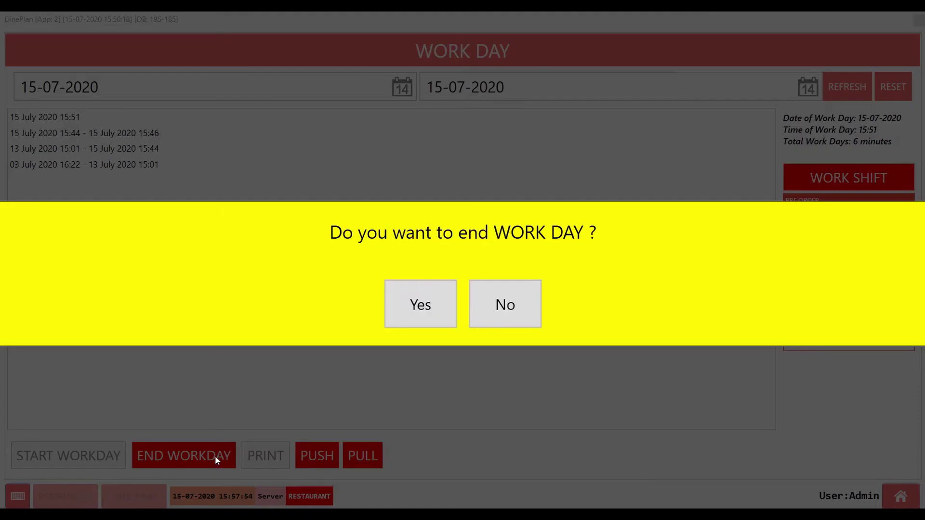
left_click(426, 309)
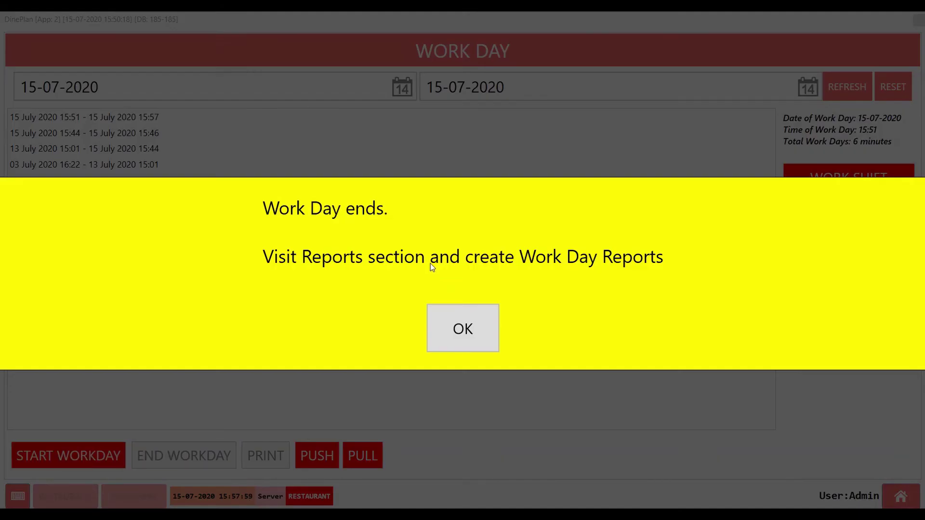
left_click(449, 329)
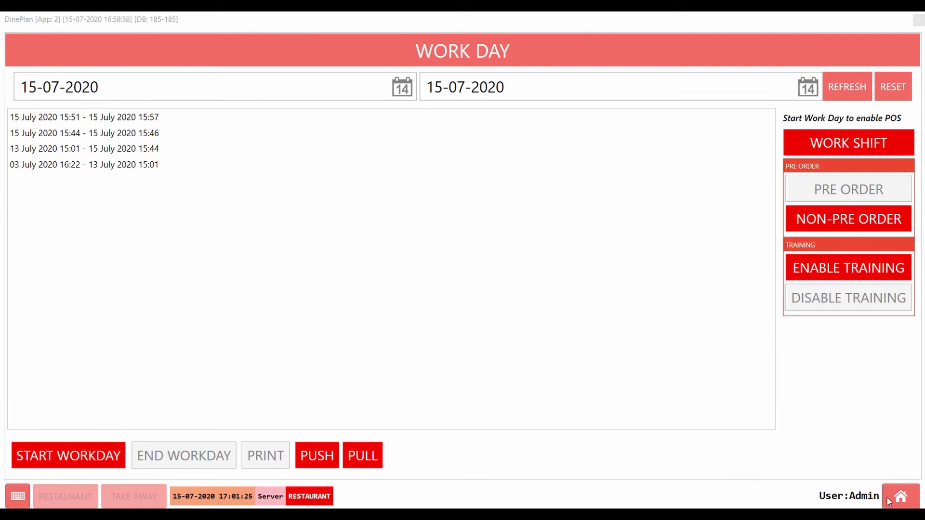
Step: Set tickets to non-pre-ordered and acknowledge the notice
left_click(821, 187)
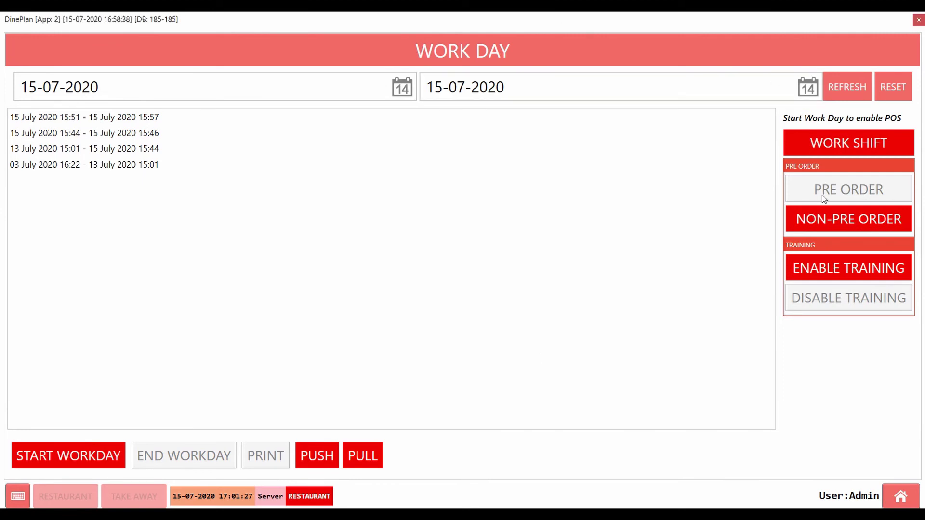
left_click(825, 228)
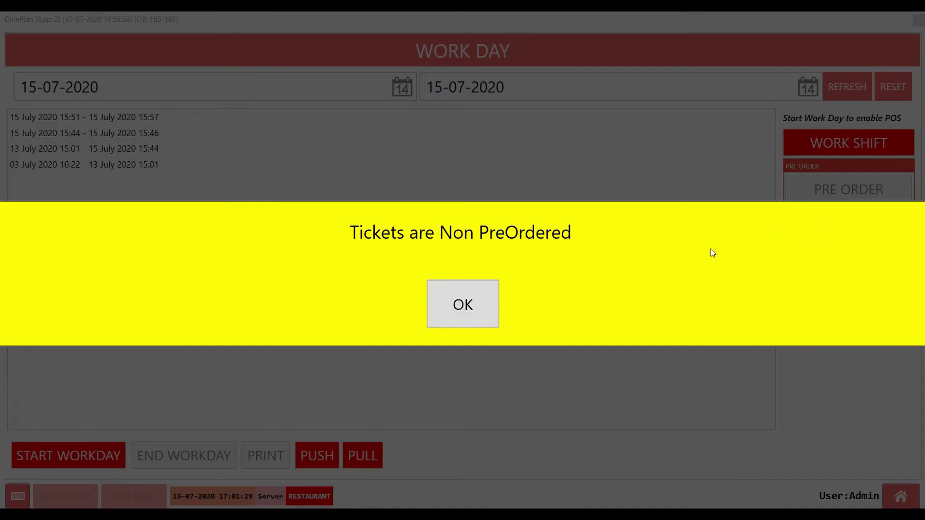
left_click(469, 316)
Step: Push all records to the server until sync completes, then pull updates from the server
left_click(316, 458)
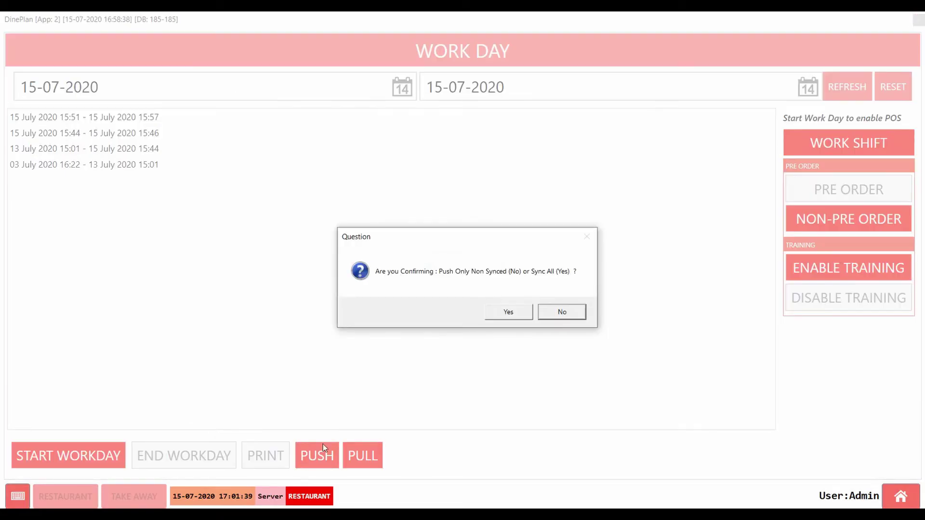
left_click(517, 316)
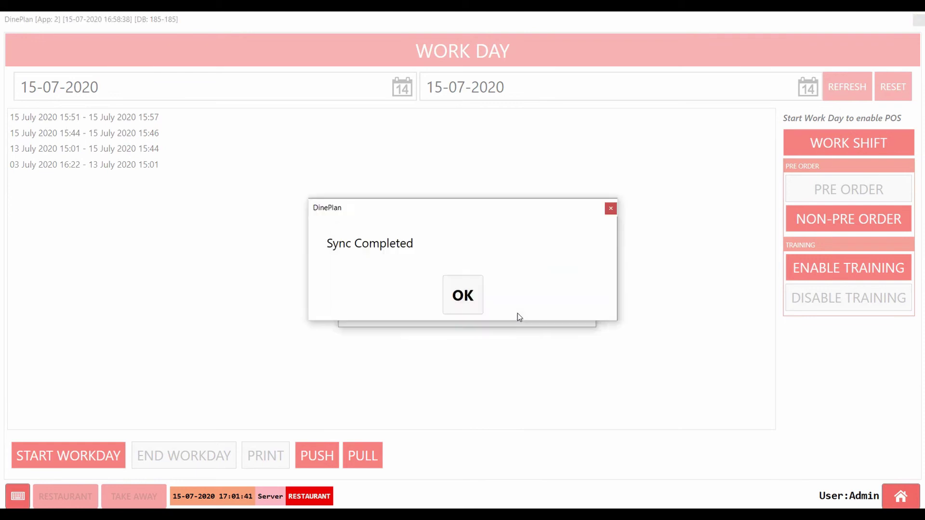
left_click(465, 308)
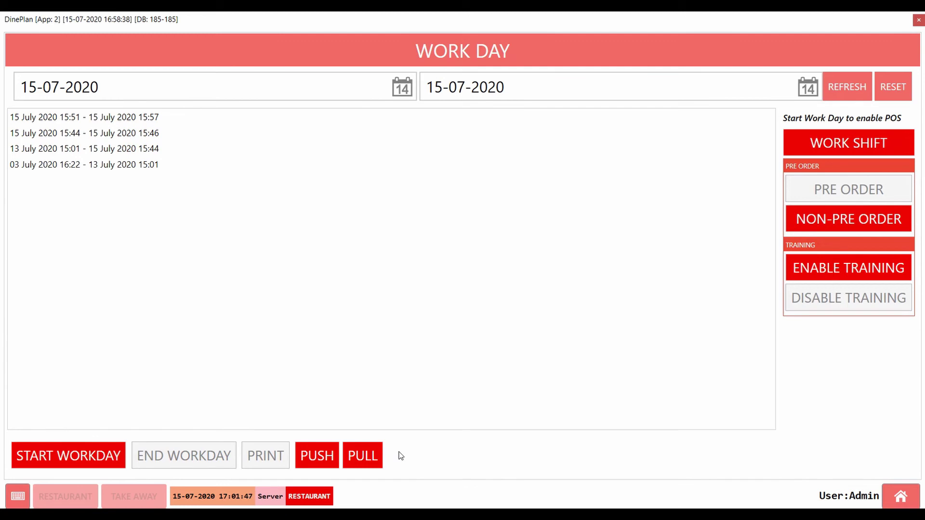
left_click(361, 455)
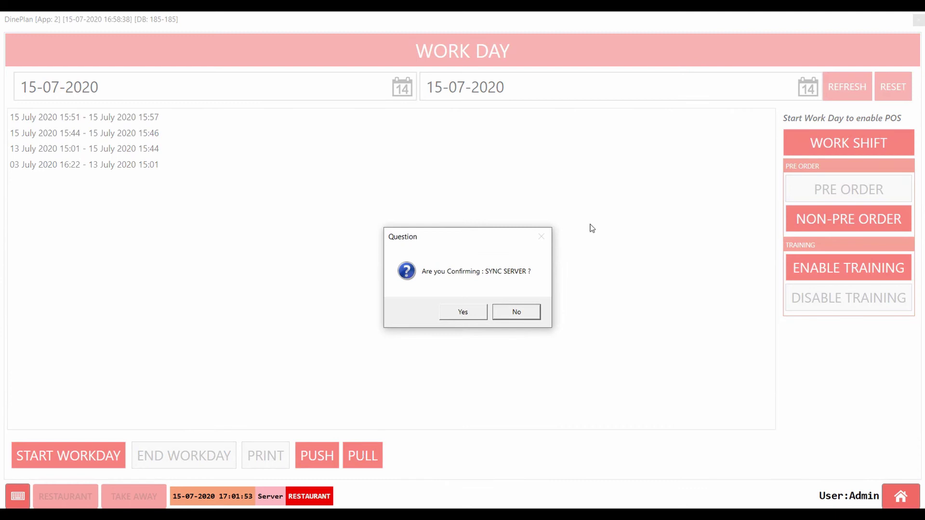
left_click(505, 311)
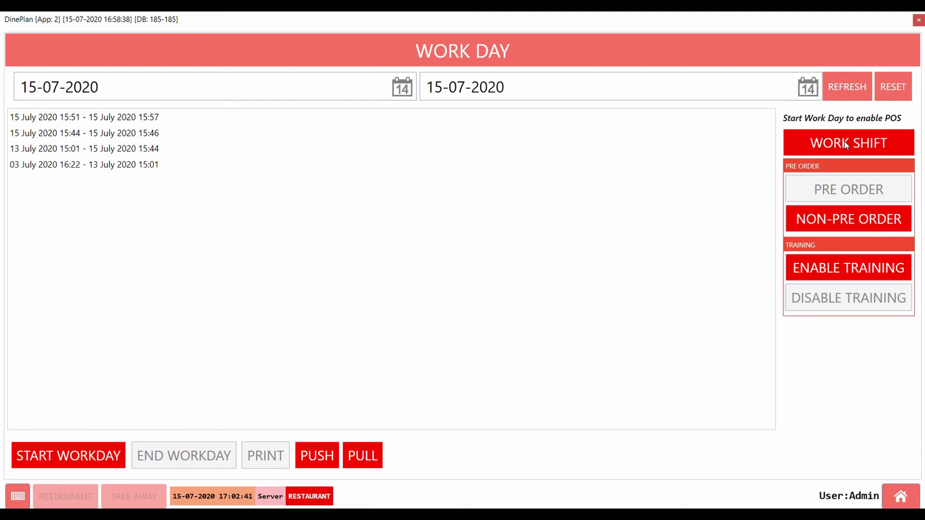
Step: View the Work Shift list showing the three ended shifts
left_click(848, 142)
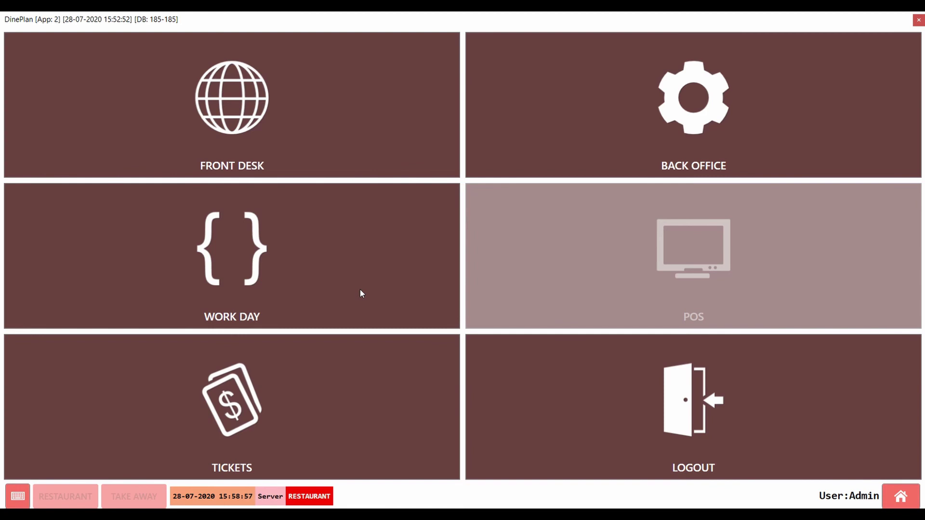
Step: Open the Front Desk Work Day Report under Day-Shift reports, covering 16-07-2020 to 28-07-2020
left_click(311, 131)
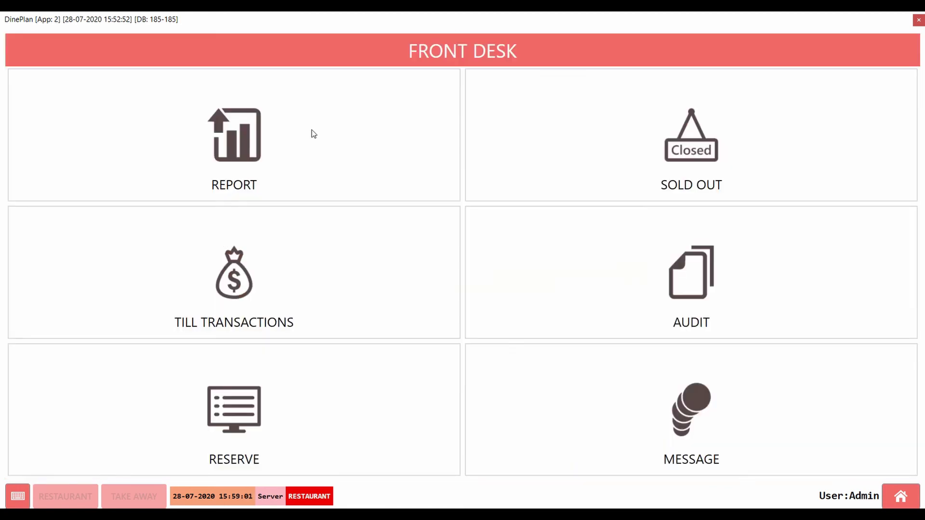
left_click(234, 147)
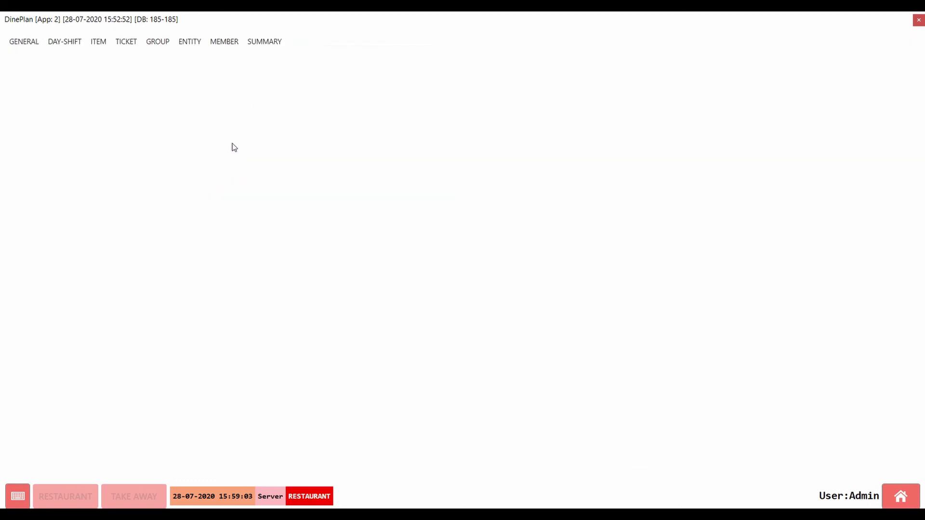
left_click(65, 45)
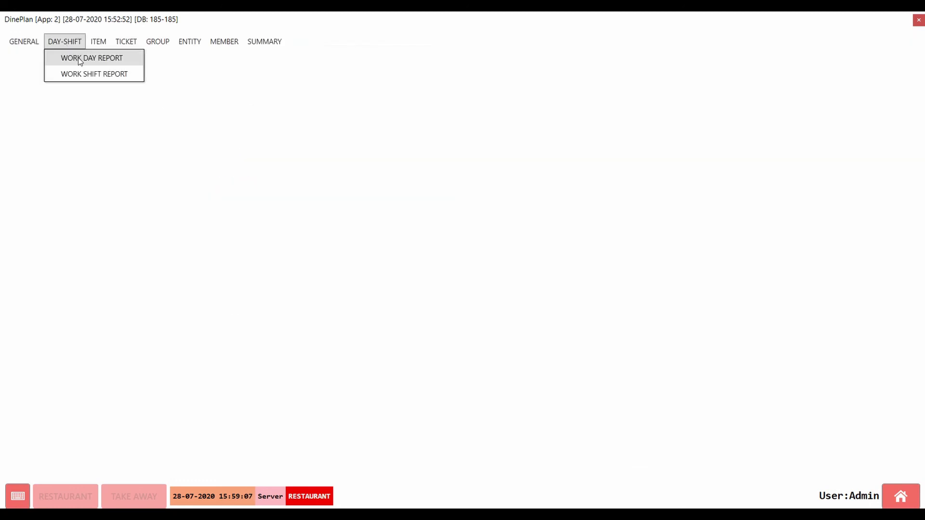
left_click(78, 57)
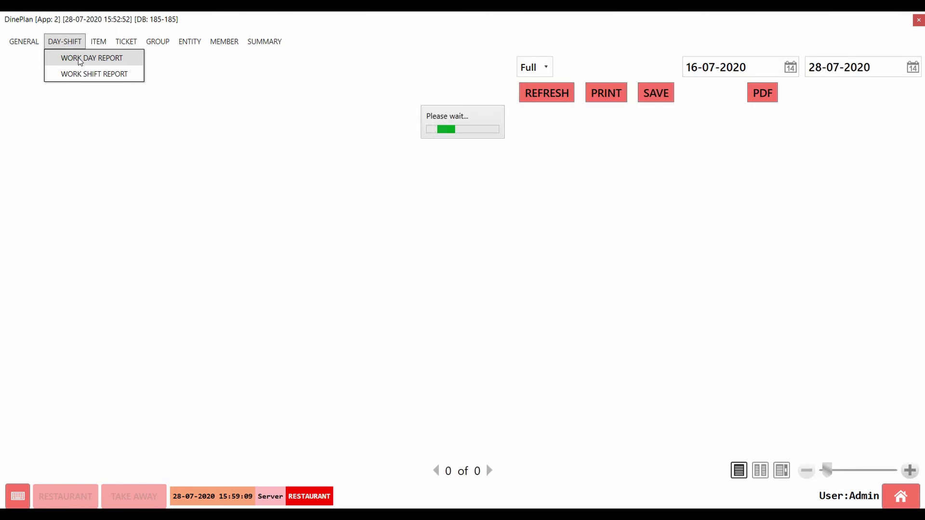